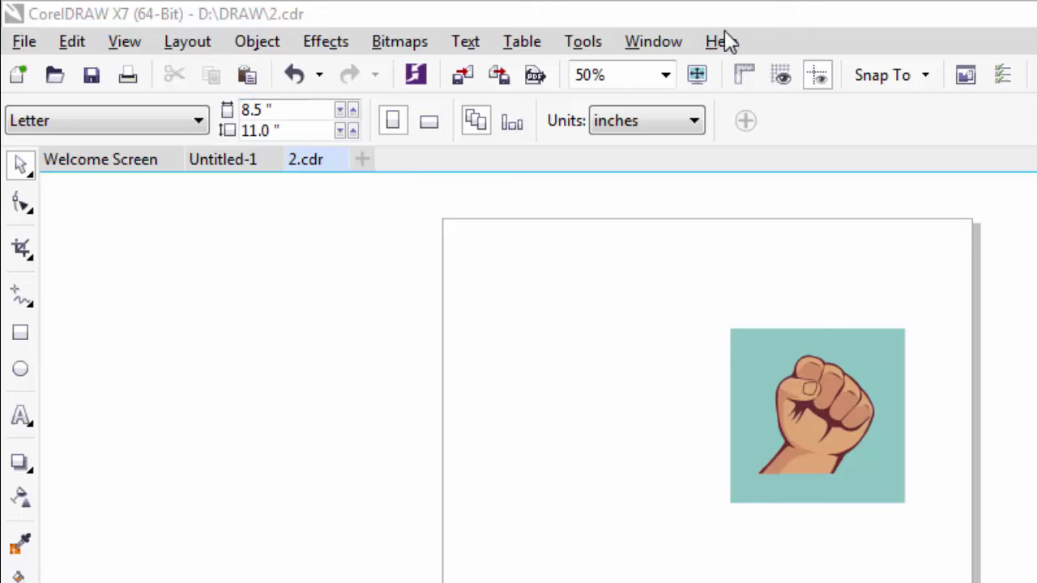
# Step: Open Tools > Customization and show the Commands page with the File command list
pyautogui.click(592, 50)
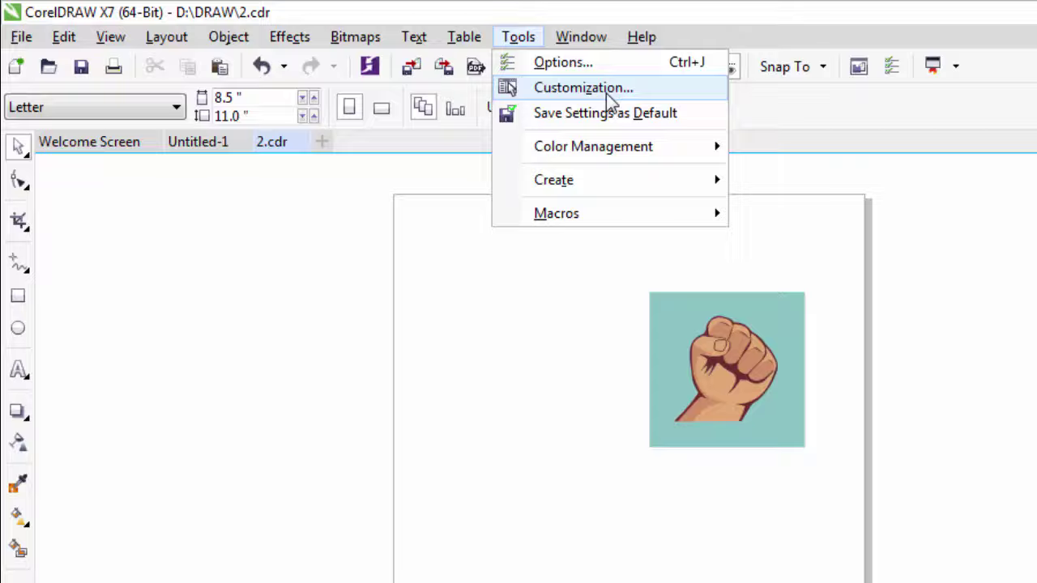
pyautogui.click(606, 93)
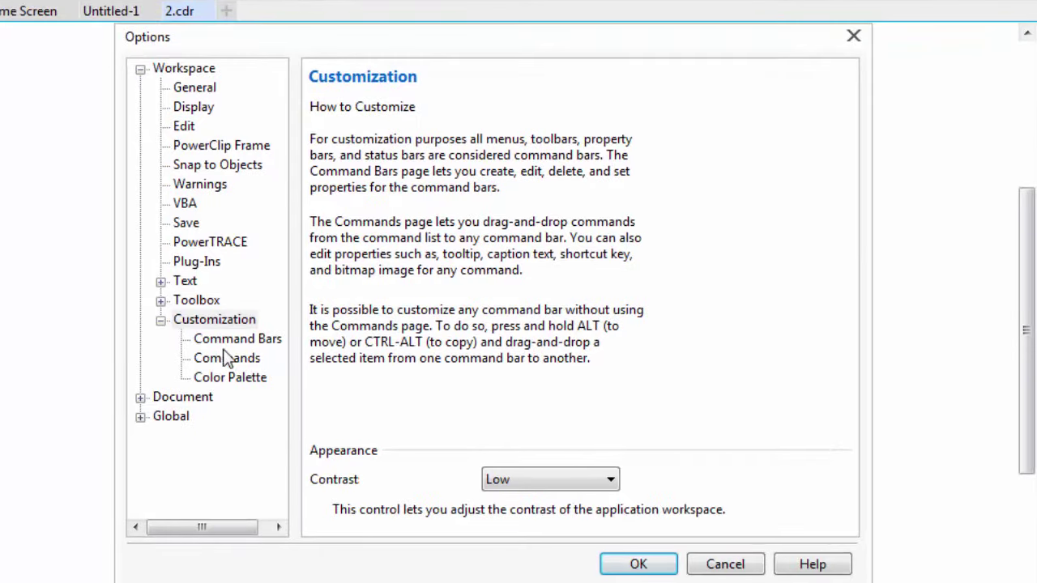
pyautogui.click(233, 360)
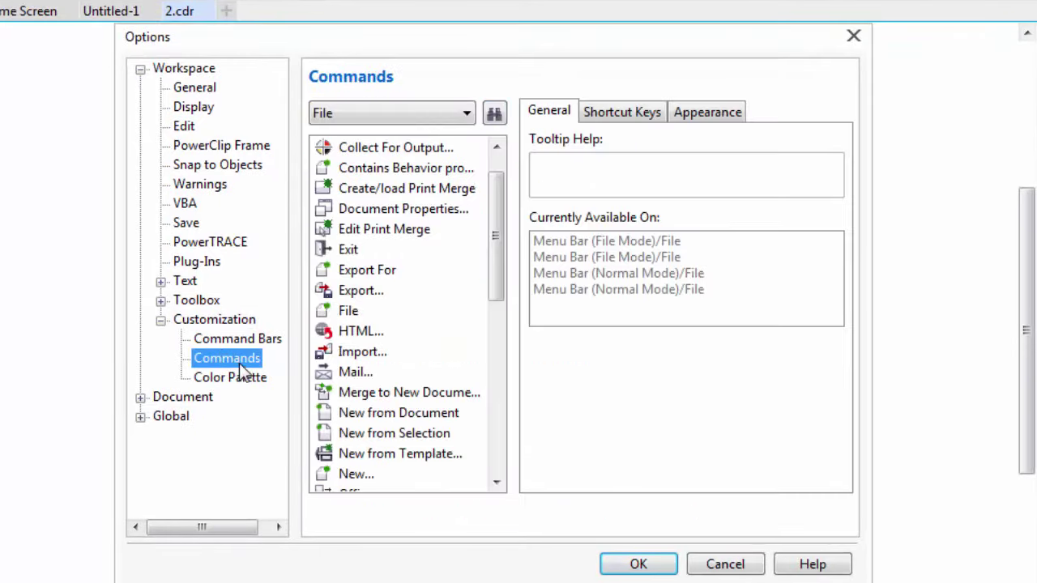
pyautogui.moveTo(496, 280)
pyautogui.mouseDown()
pyautogui.moveTo(491, 433)
pyautogui.moveTo(486, 215)
pyautogui.mouseUp()
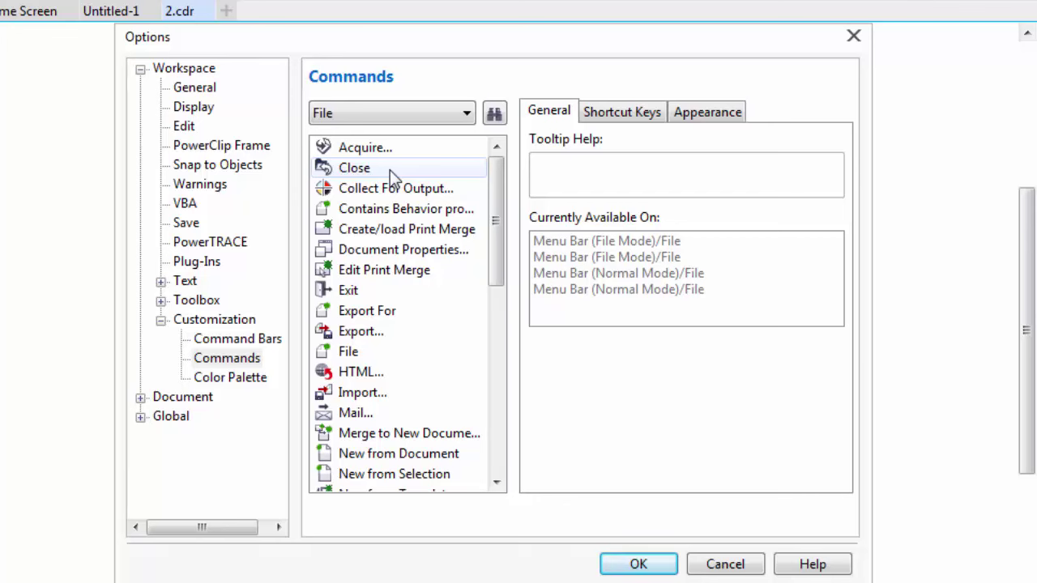
# Step: Select the Close command and view its shortcut keys, currently Alt+Q
pyautogui.click(390, 170)
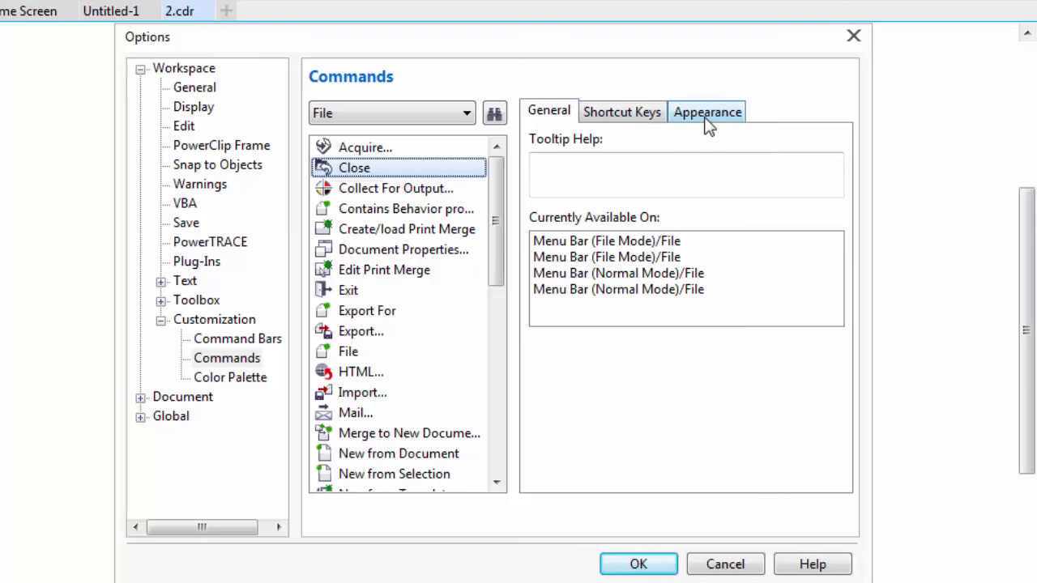
pyautogui.click(622, 115)
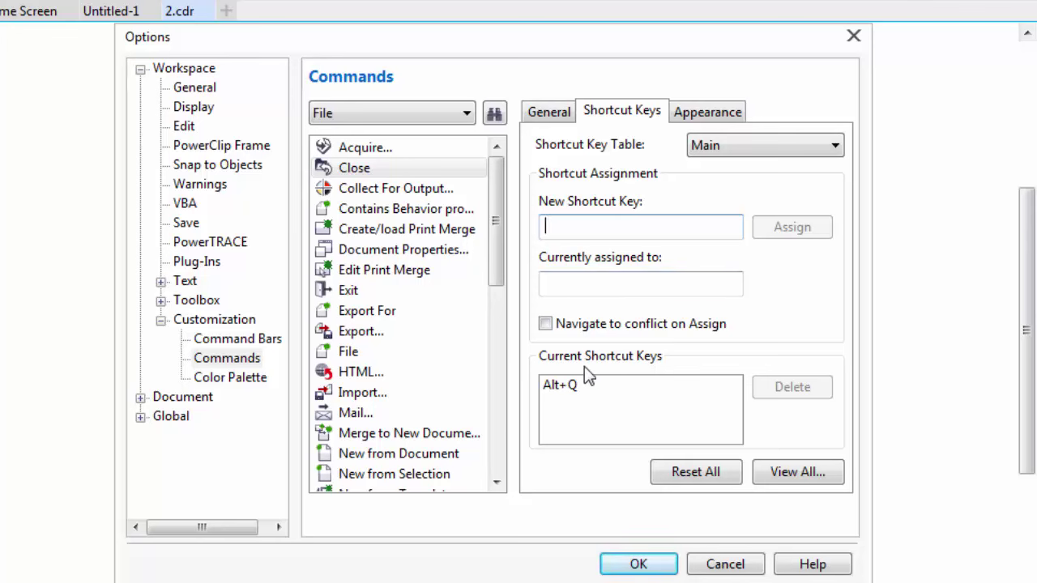
# Step: Delete the Alt+Q shortcut from the Close command, leaving it with no shortcut
pyautogui.click(571, 387)
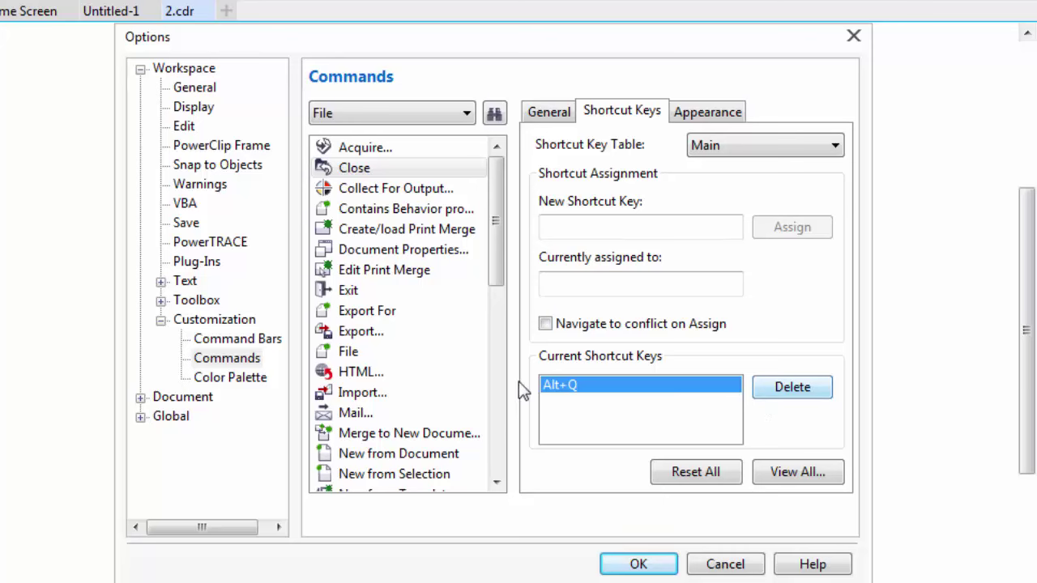
pyautogui.click(788, 394)
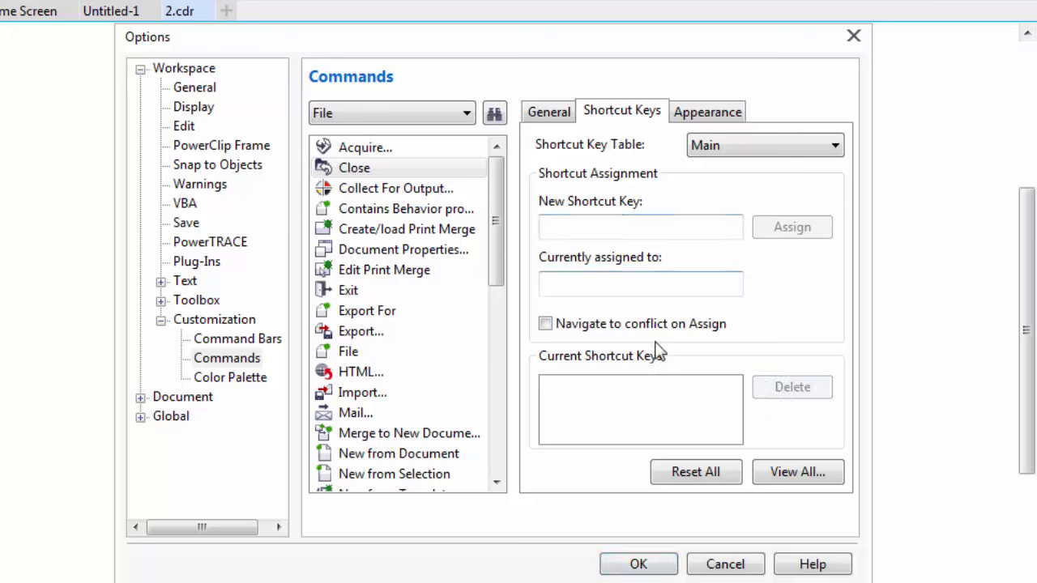
pyautogui.click(609, 226)
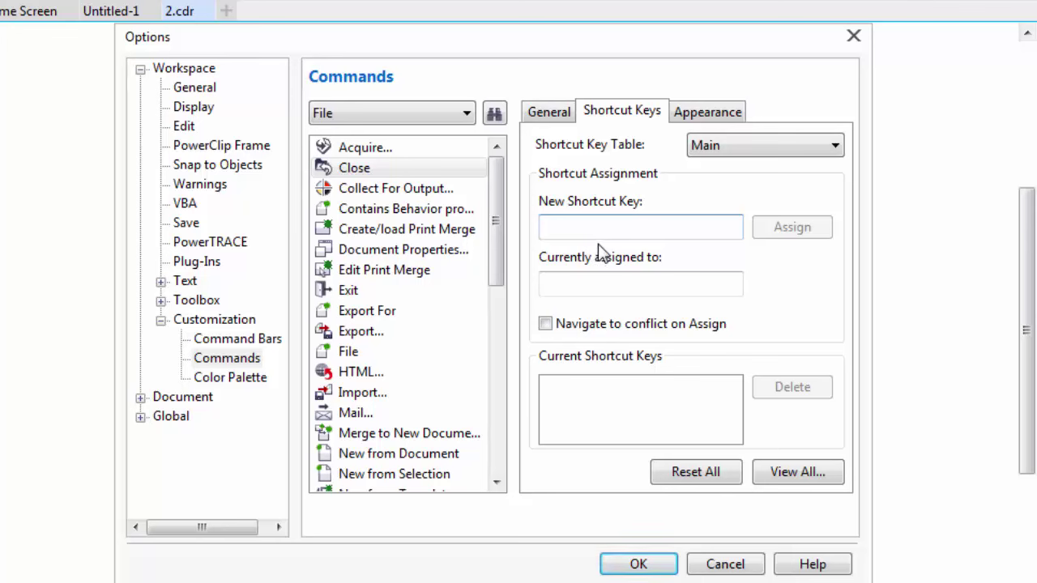
# Step: Assign Shift+Q to Close, after Ctrl+Q proves to conflict with Convert to Curves
pyautogui.hotkey('shift', 'q')
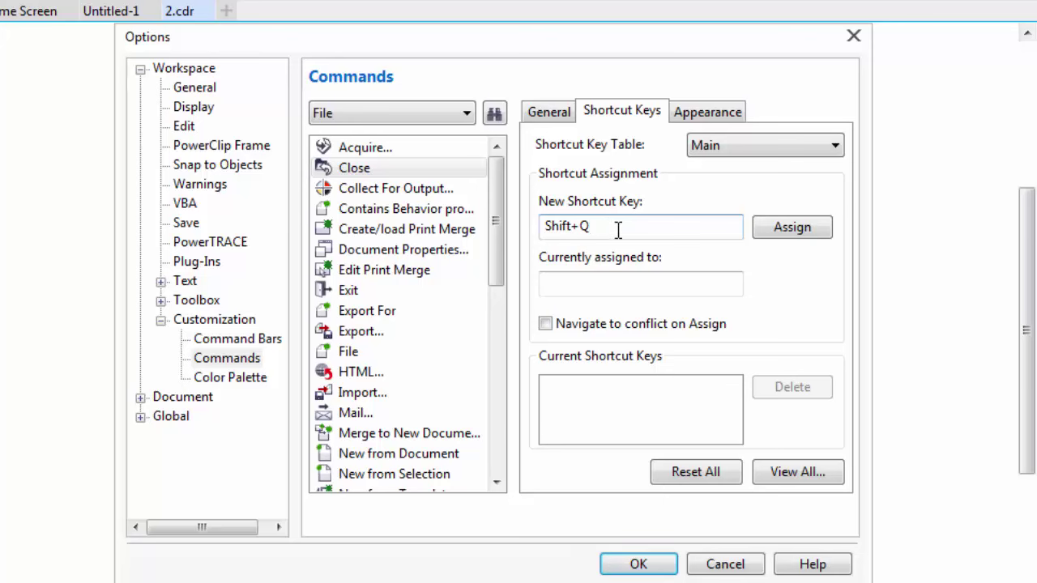
pyautogui.moveTo(596, 229); pyautogui.dragTo(545, 230)
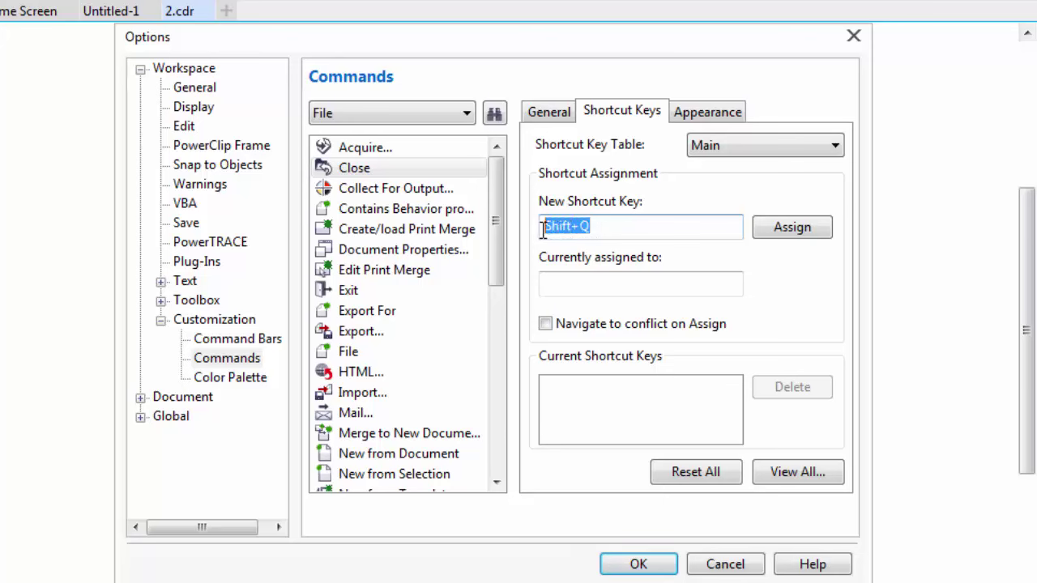
pyautogui.press('BackSpace')
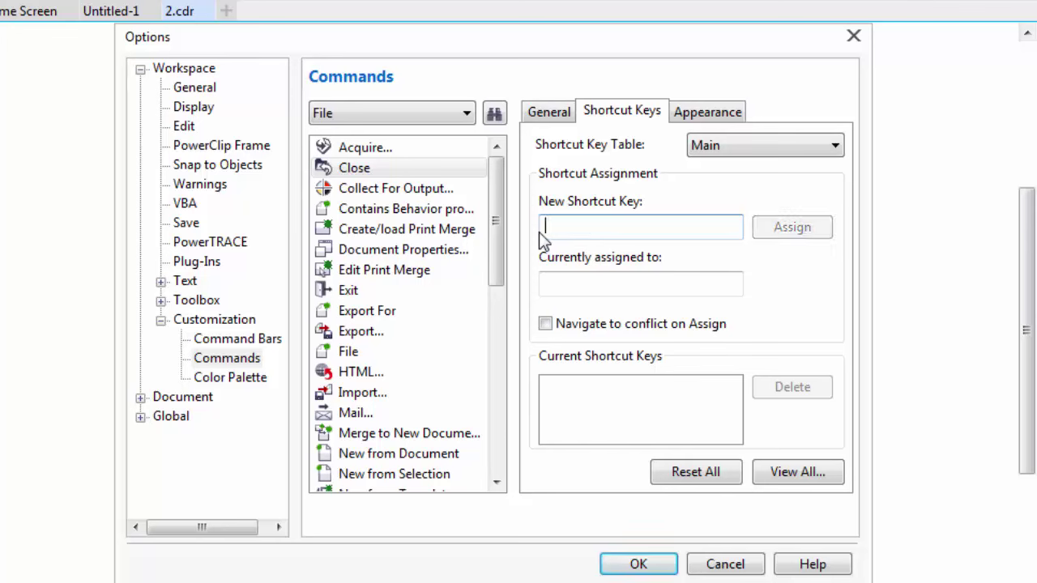
pyautogui.hotkey('ctrl', 'q')
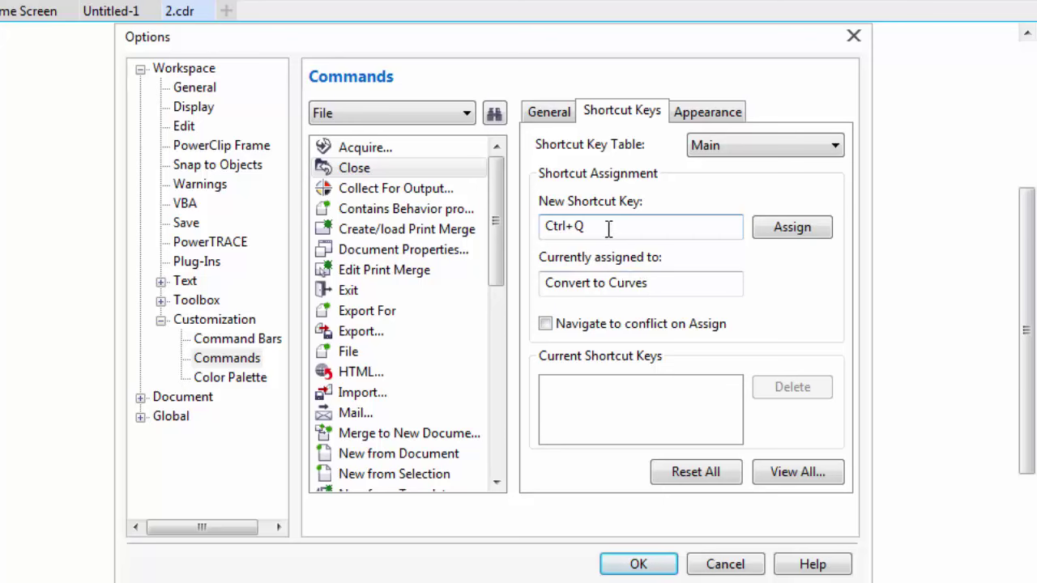
pyautogui.moveTo(609, 229); pyautogui.dragTo(538, 225)
pyautogui.press('BackSpace')
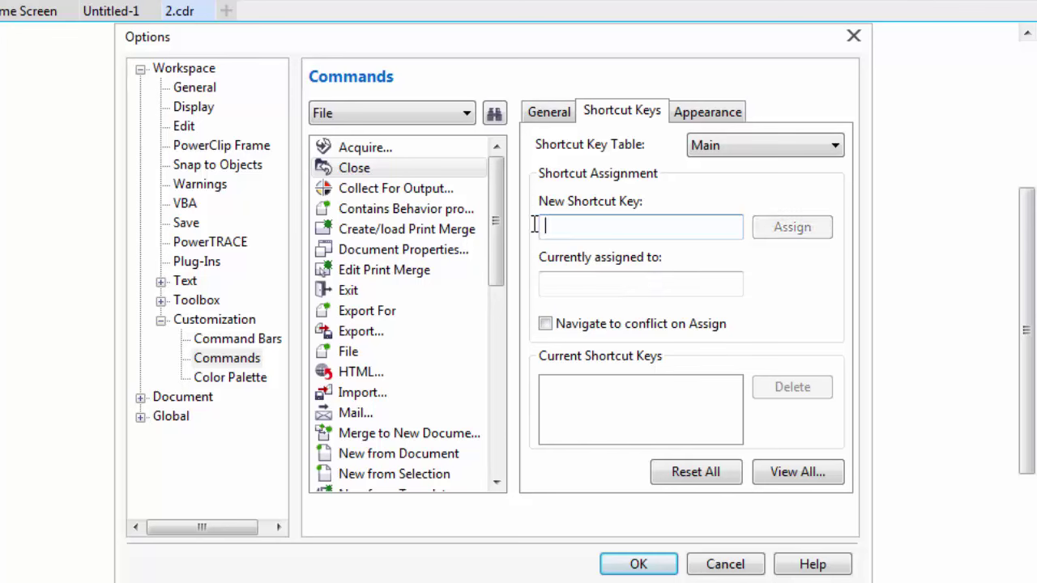
pyautogui.hotkey('shift', 'q')
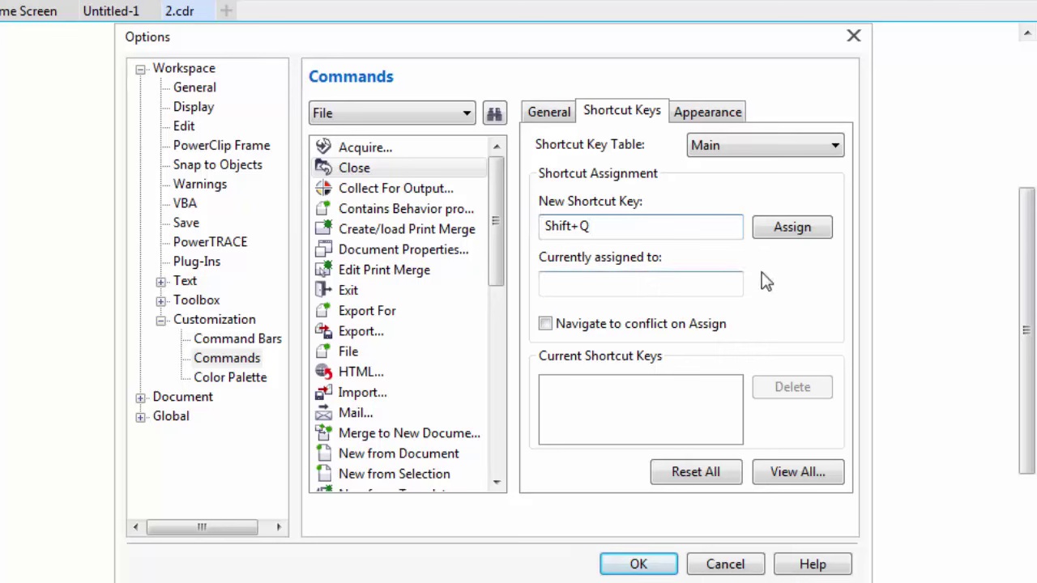
pyautogui.click(794, 231)
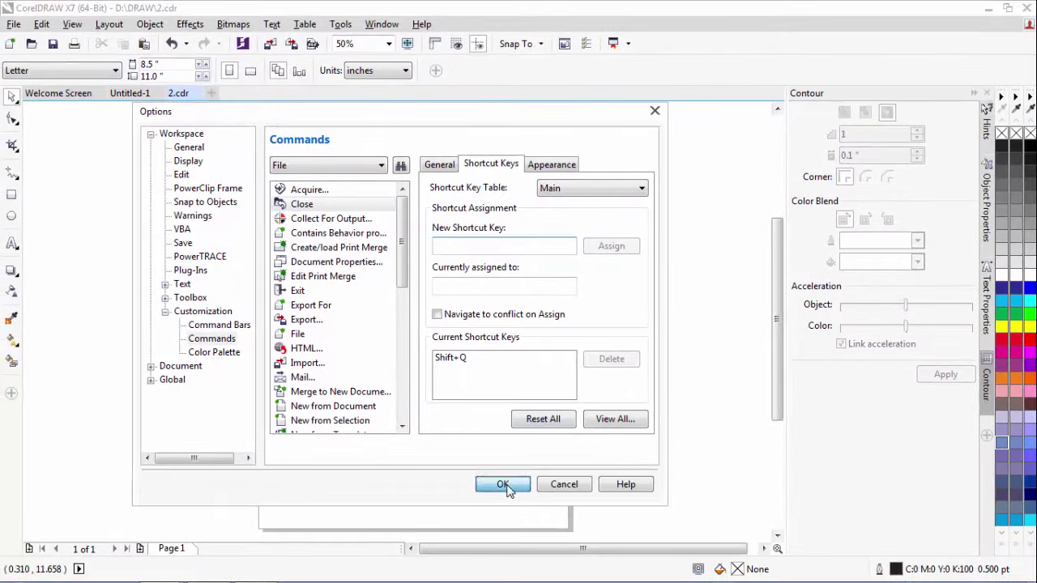
# Step: Apply the shortcut change and move the fist image down and to the left
pyautogui.click(503, 485)
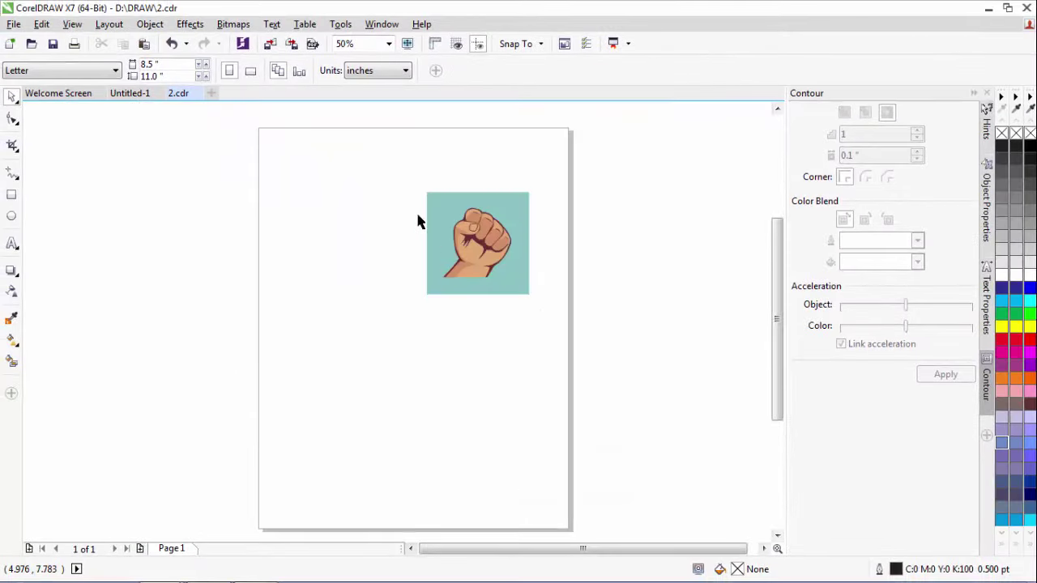
pyautogui.moveTo(394, 180); pyautogui.dragTo(596, 339)
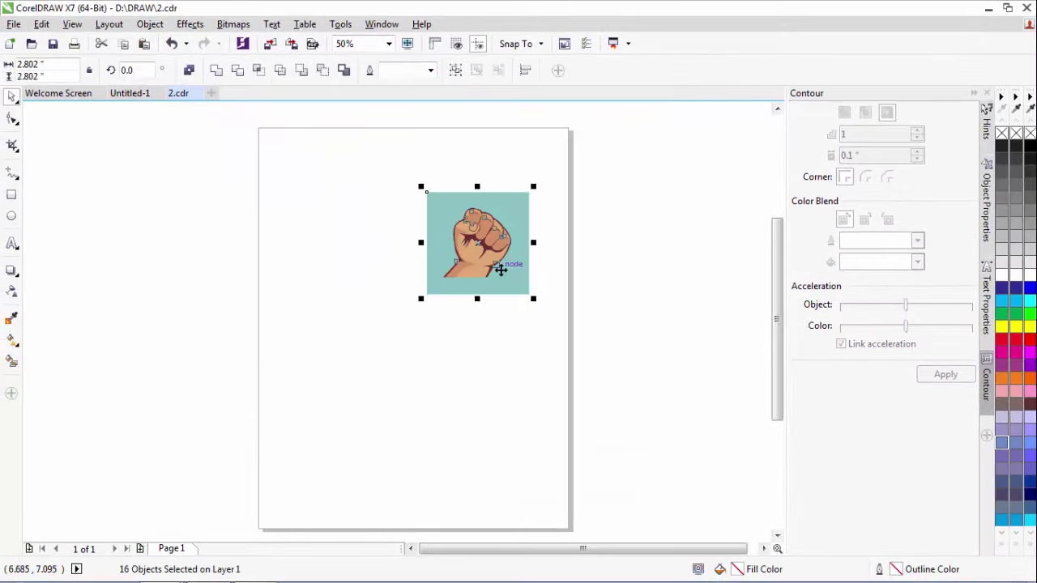
pyautogui.moveTo(493, 266); pyautogui.dragTo(431, 312)
# Step: Deselect the image and close 2.cdr with Shift+Q, bringing up the save prompt
pyautogui.click(531, 321)
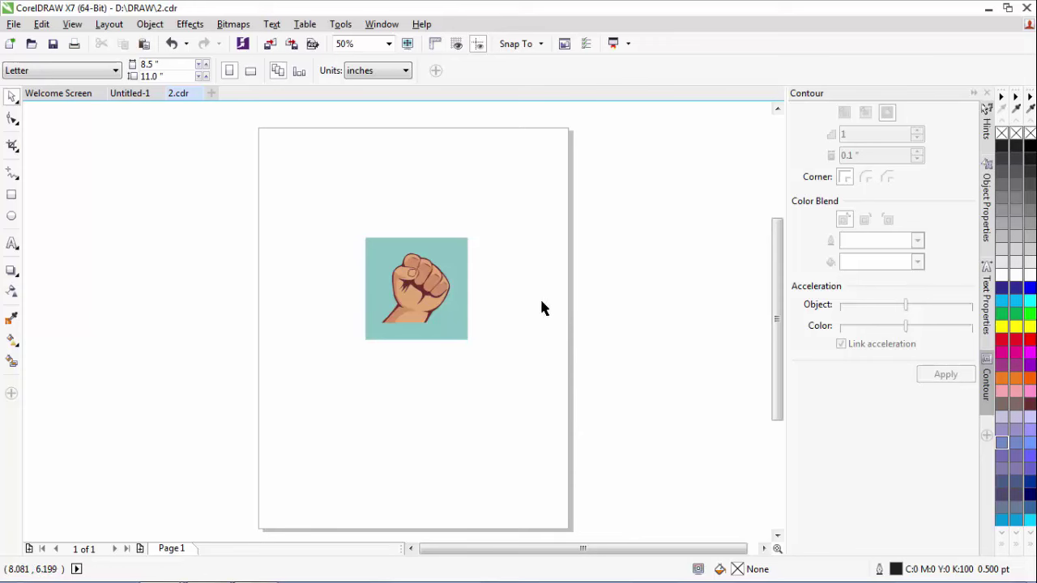
pyautogui.hotkey('shift', 'q')
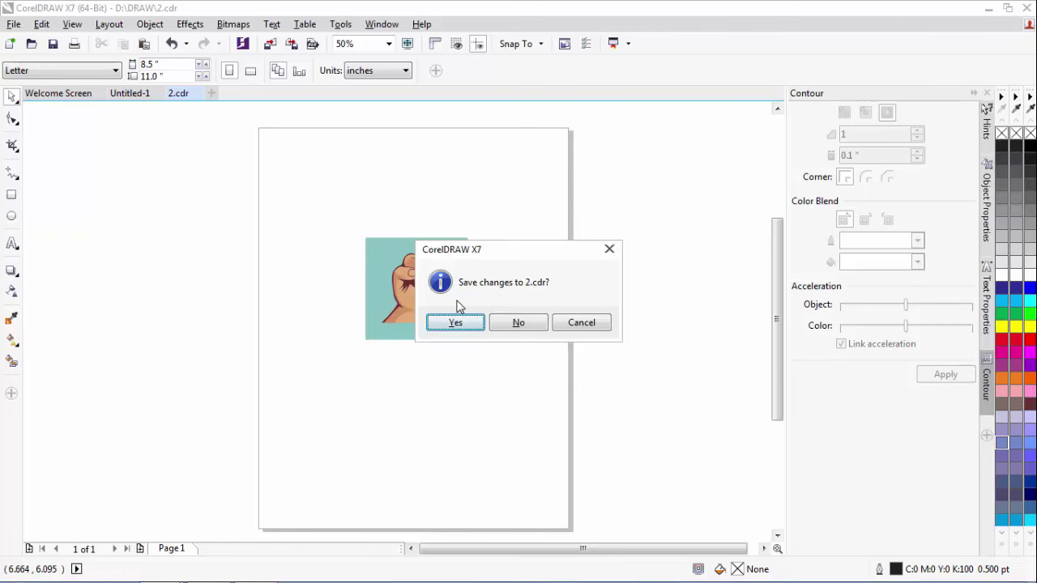
# Step: Decline saving so 2.cdr closes, leaving the blank Untitled-1 document
pyautogui.click(513, 328)
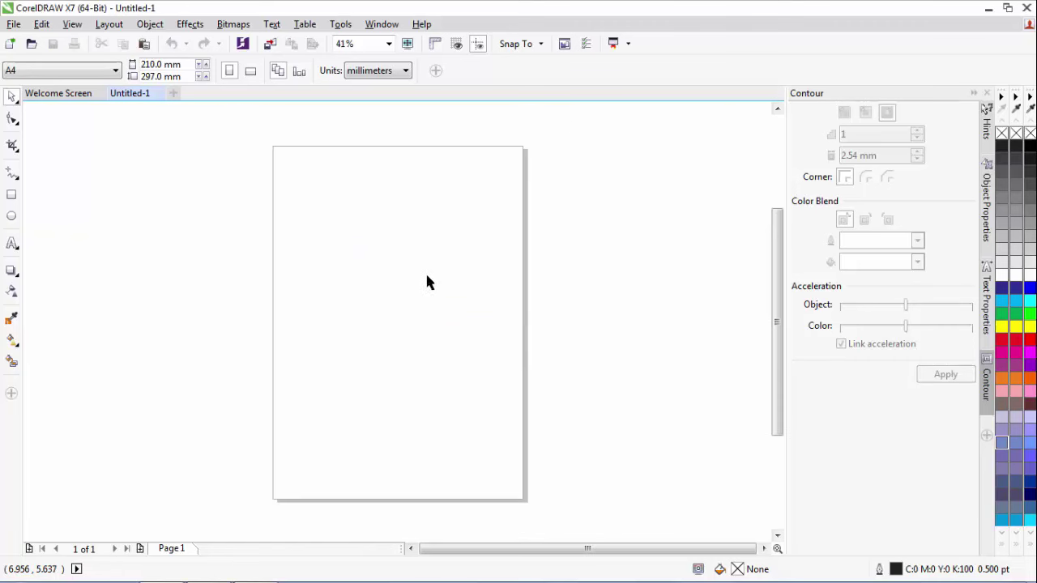